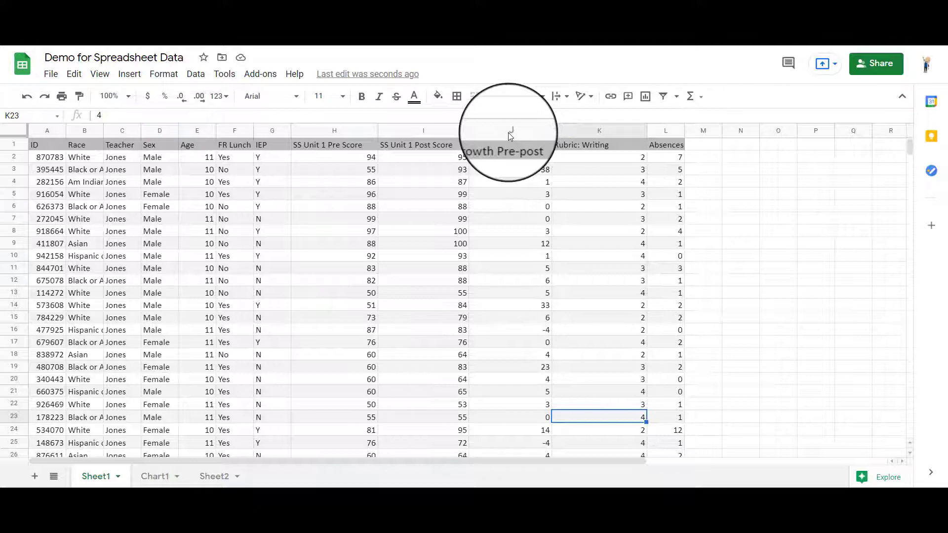
Step: Select column J, the Growth Pre-post column of the student data
left_click(510, 132)
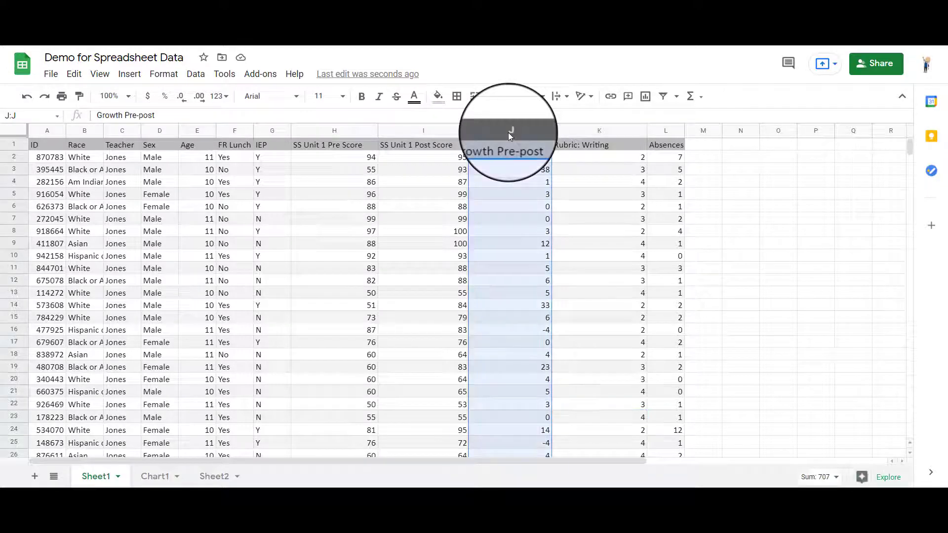
Step: Open Explore to see Growth Pre-post statistics: sum 707, average 8.22, count 87
left_click(890, 478)
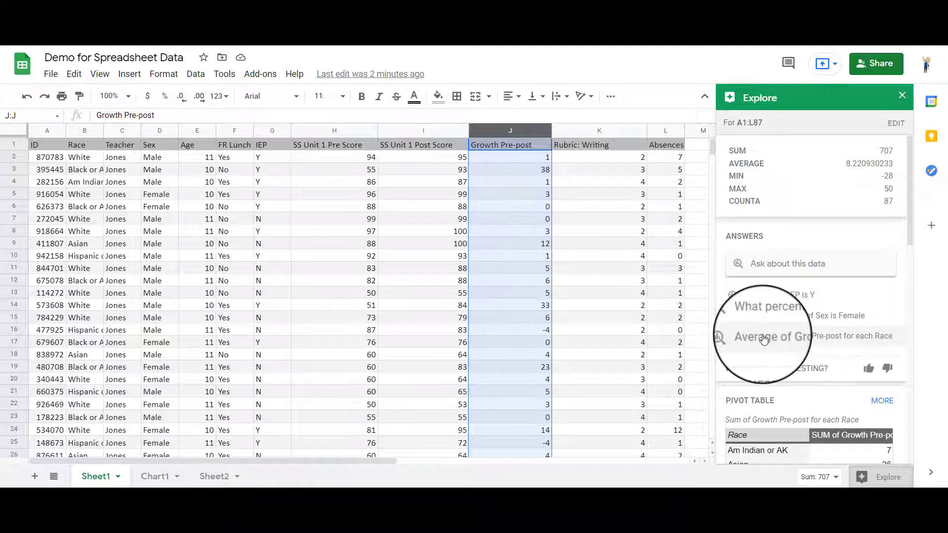
Step: Show the 'Average of Growth Pre-post for each Race' answer, preview its chart, then return to the table
left_click(763, 338)
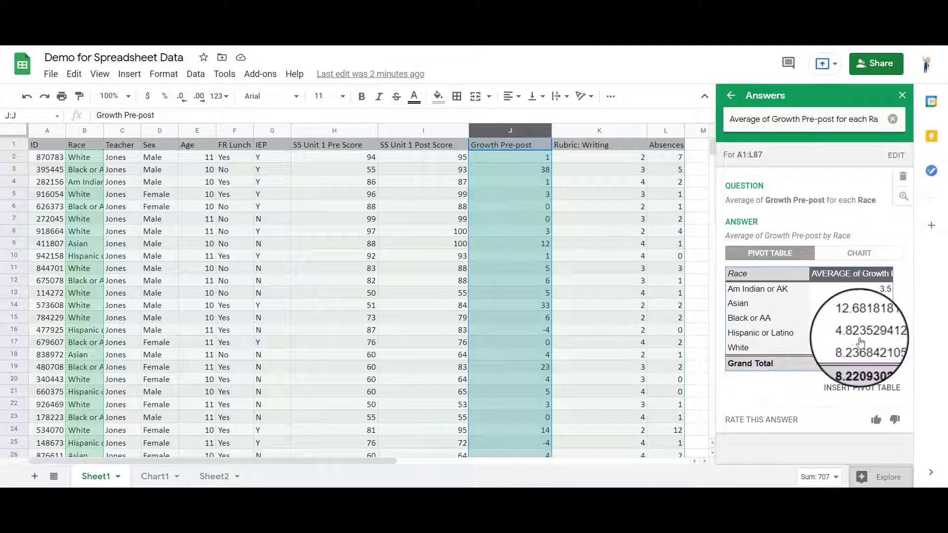
left_click(851, 256)
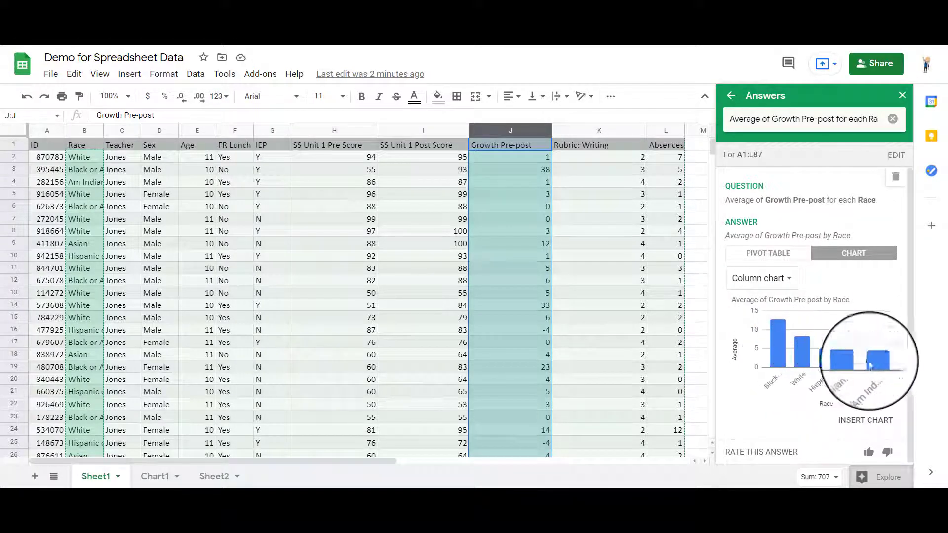
mouse_move(877, 367)
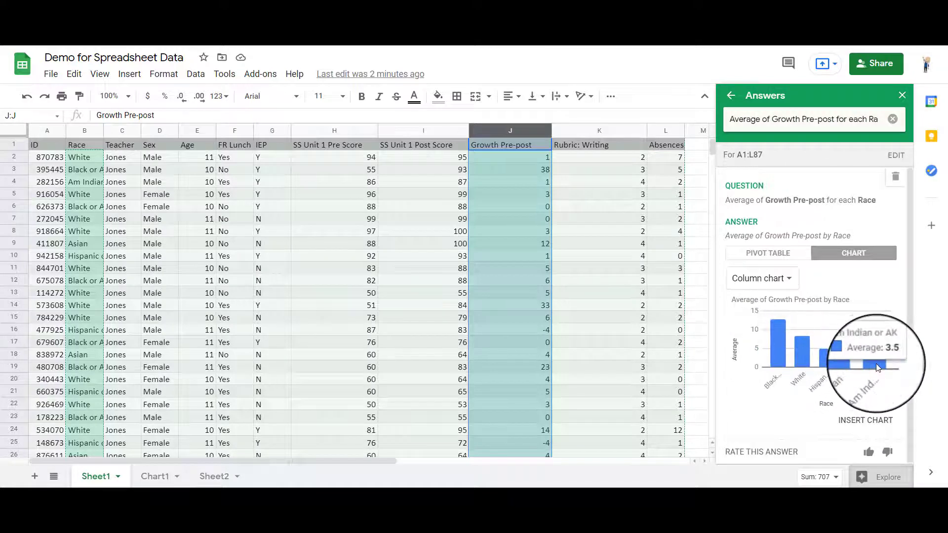
left_click(761, 259)
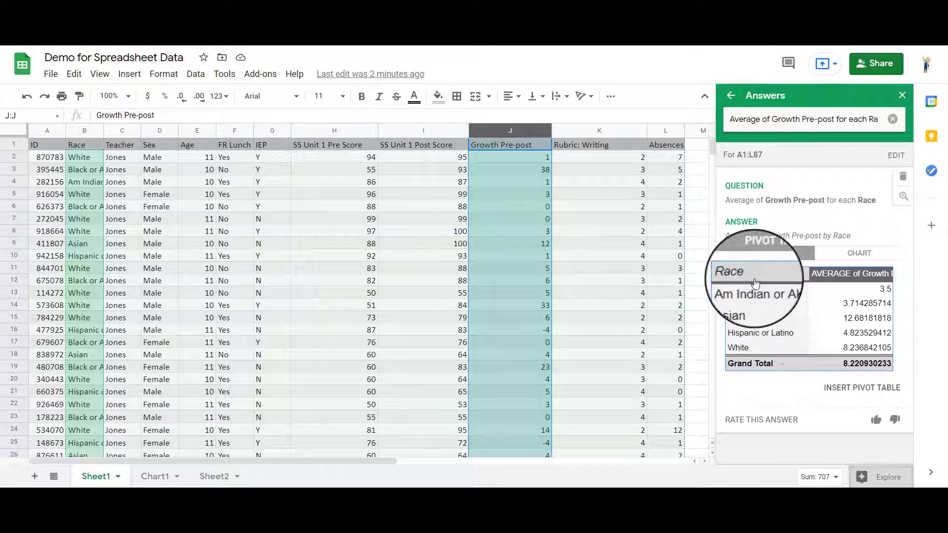
Step: Insert the Race average answer as a pivot table on a new sheet, Pivot Table 4
left_click(846, 390)
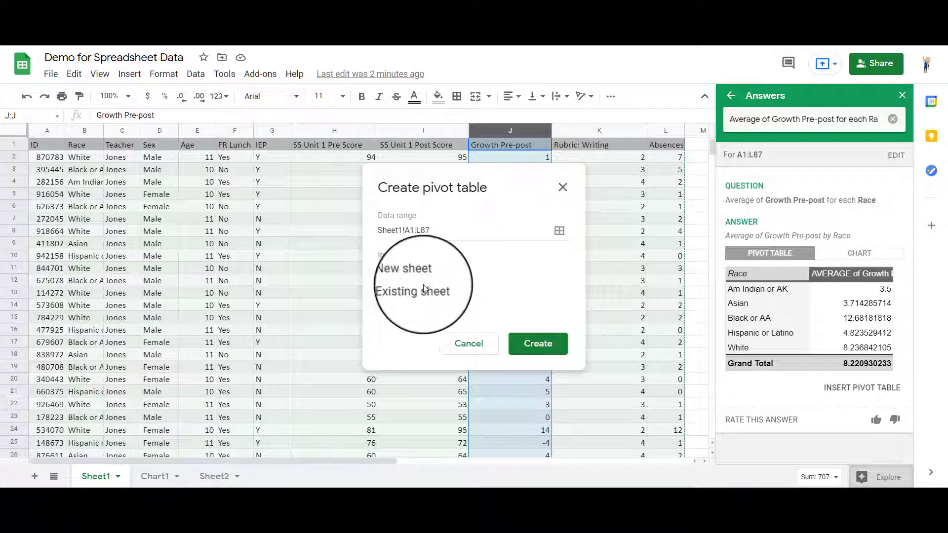
left_click(538, 347)
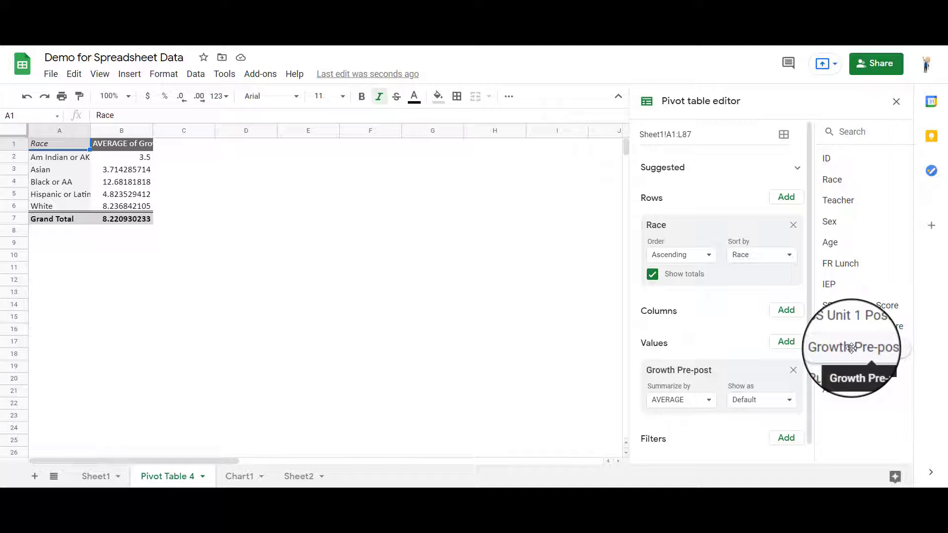
Step: Add Growth Pre-post as a second value summarized by COUNT, totalling 86
left_click_drag(851, 348, 696, 441)
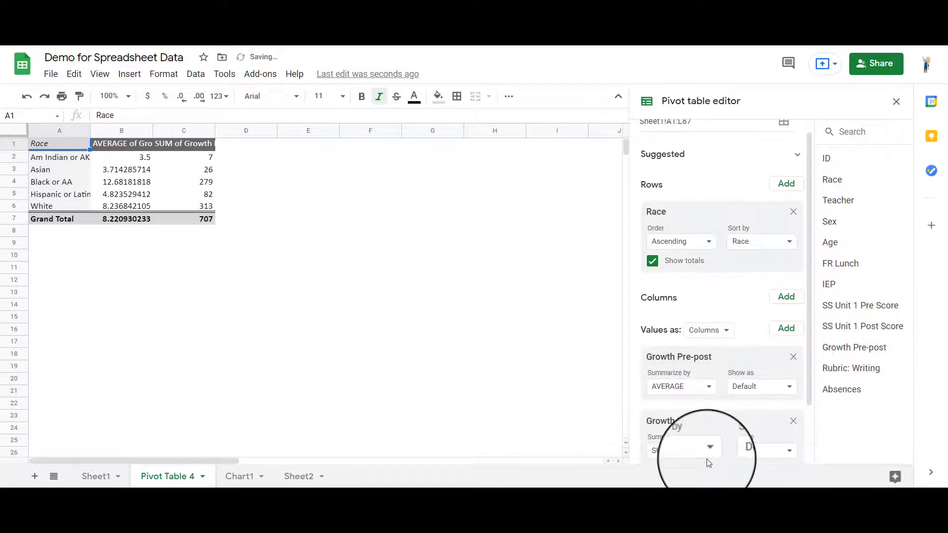
left_click(709, 451)
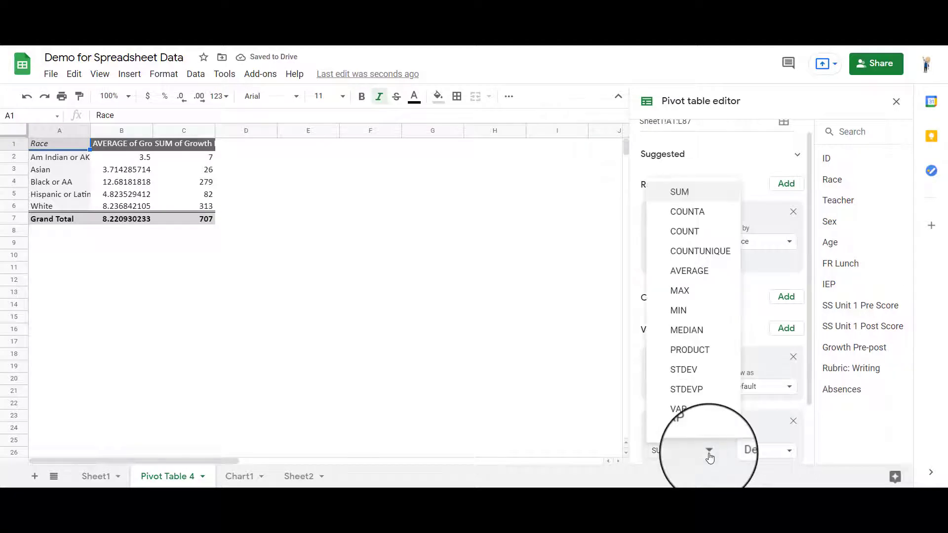
left_click(686, 240)
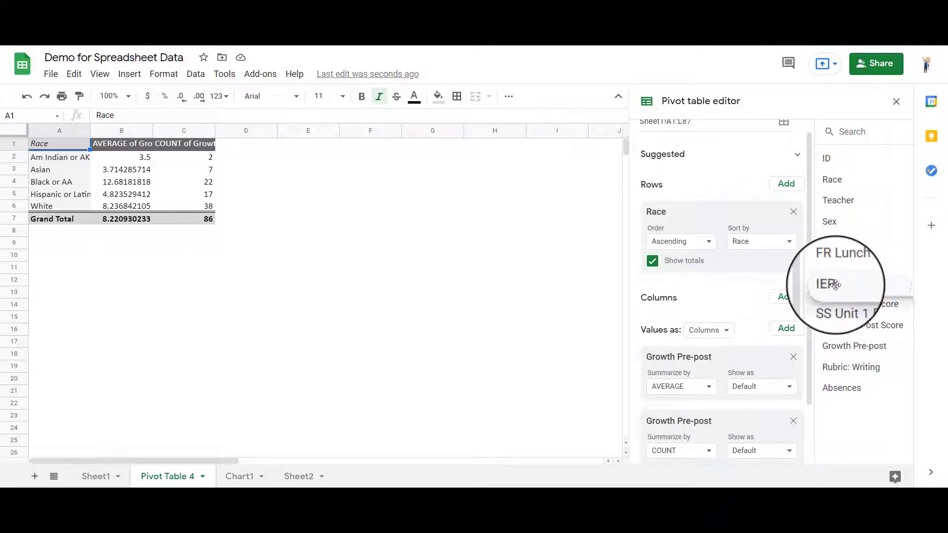
Step: Add IEP to the pivot rows under Race, splitting each Race into N and Y
left_click_drag(834, 284, 662, 269)
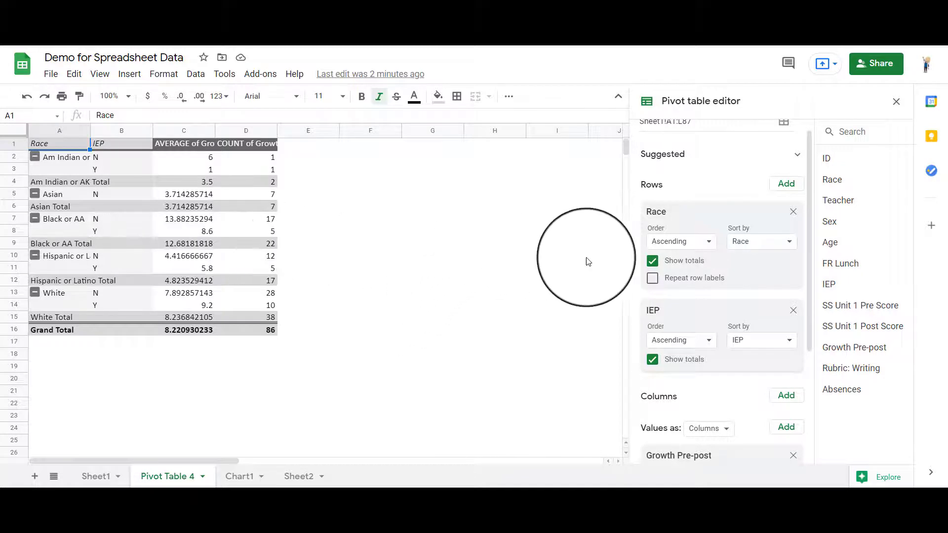
Step: Remove IEP from the pivot table rows to make room for FR Lunch
left_click_drag(655, 311, 660, 283)
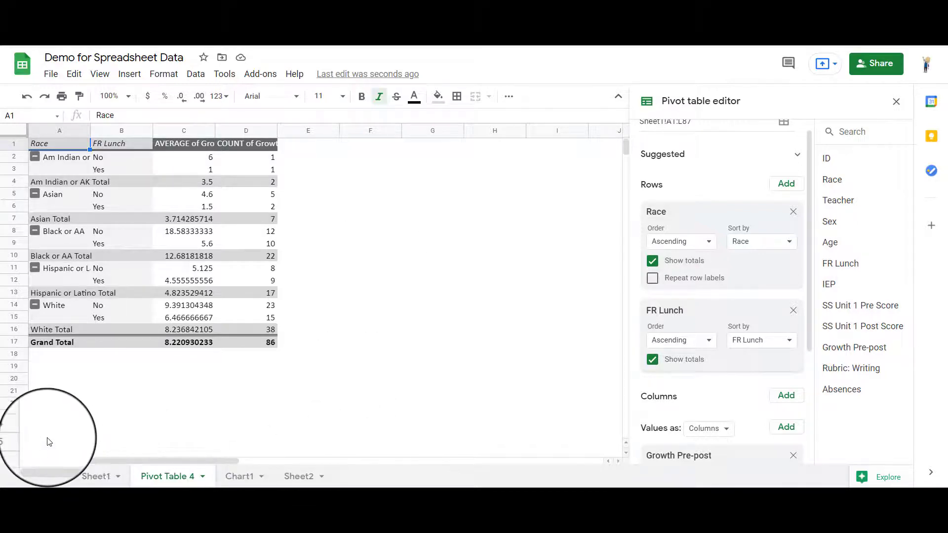
left_click(96, 477)
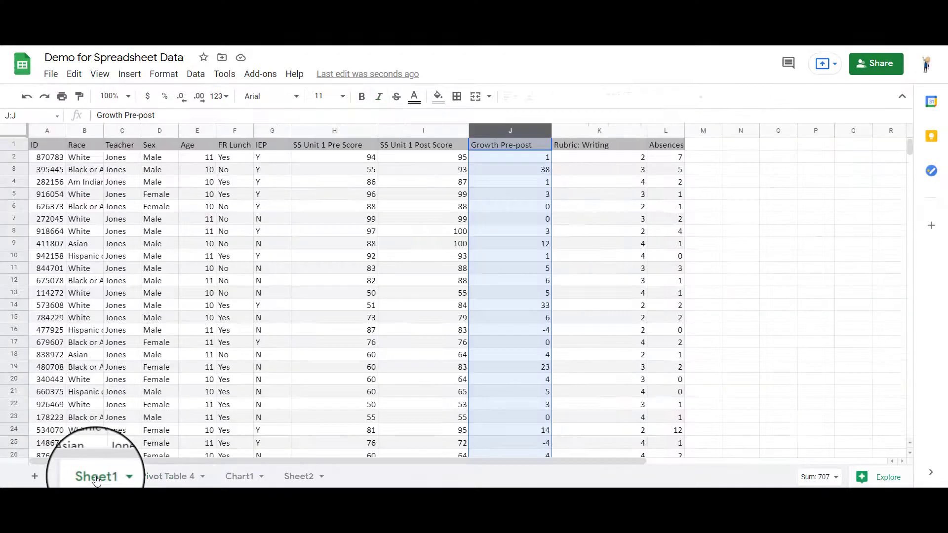
left_click(896, 478)
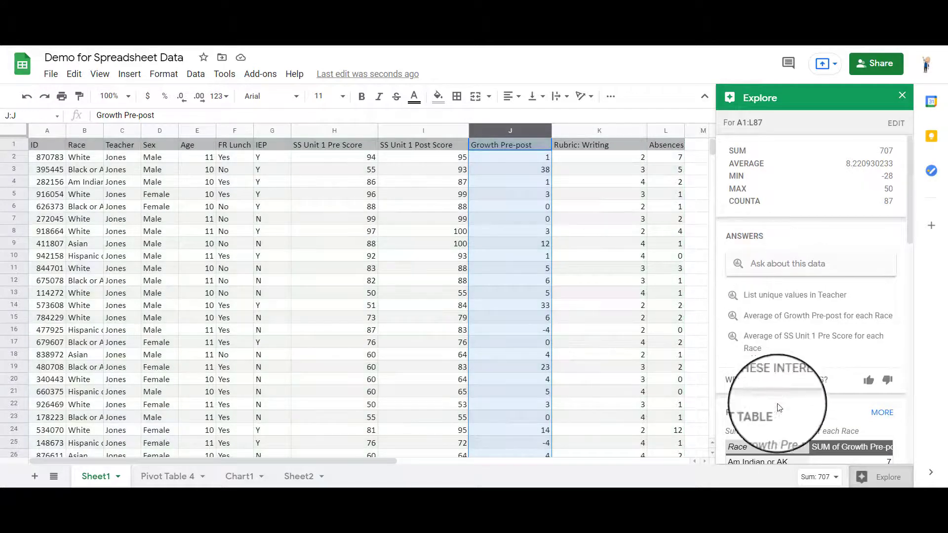
scroll(773, 408, "down", 5)
scroll(774, 411, "down", 3)
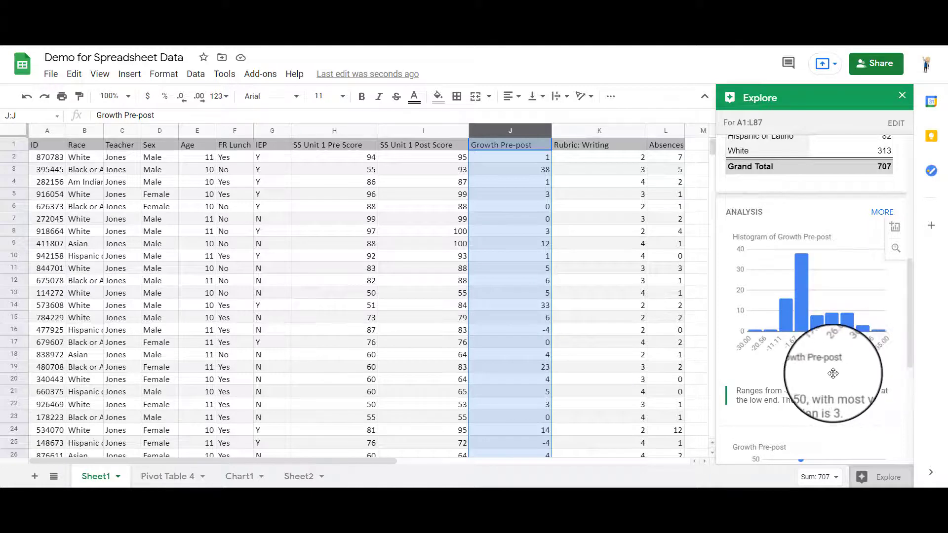
scroll(811, 369, "down", 2)
scroll(805, 355, "down", 5)
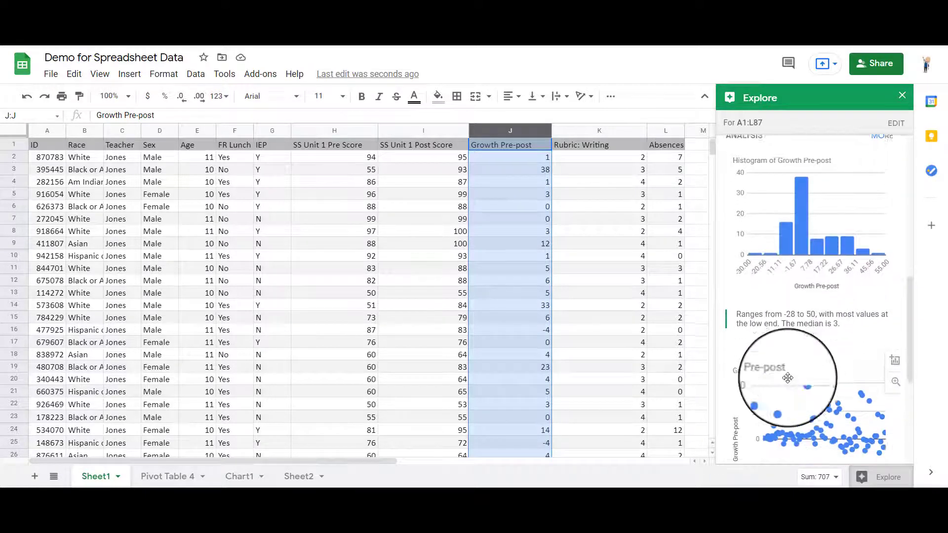
scroll(797, 341, "down", 3)
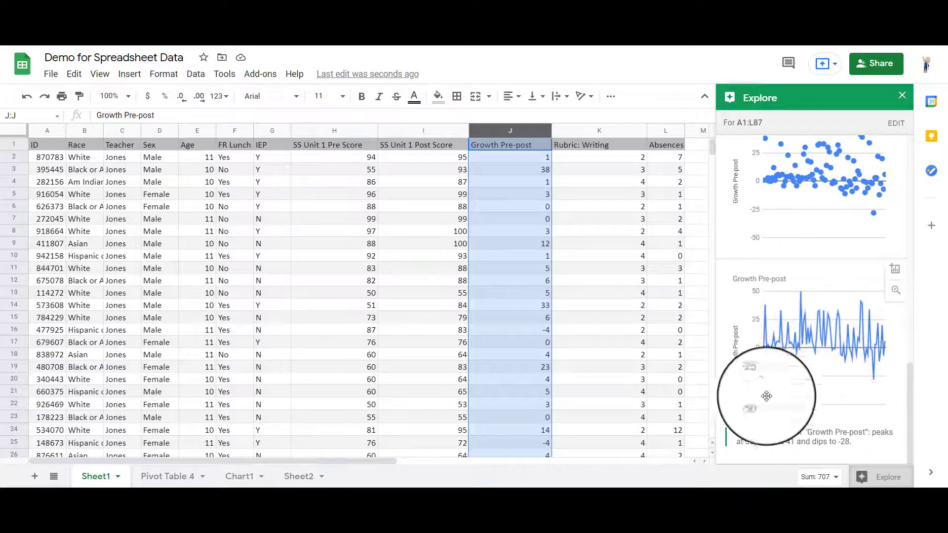
scroll(761, 422, "up", 10)
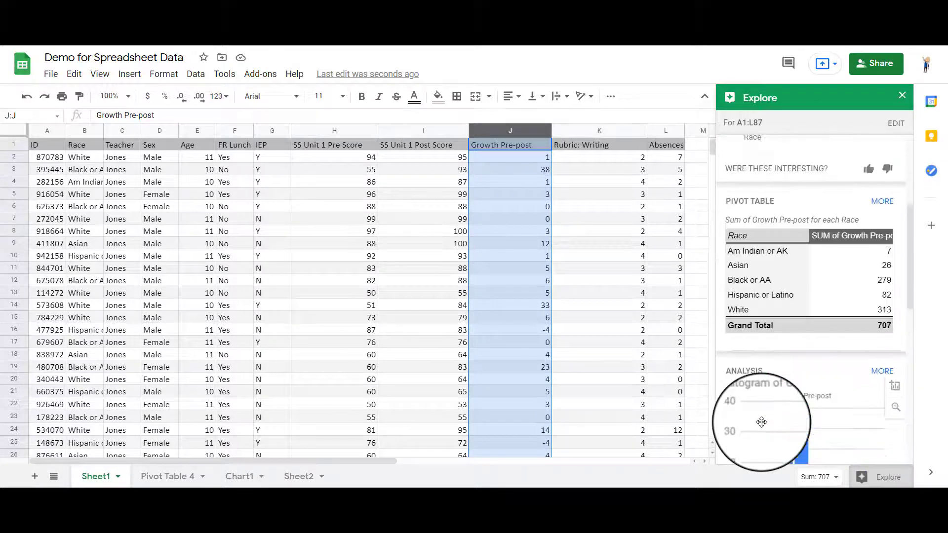
scroll(761, 422, "up", 4)
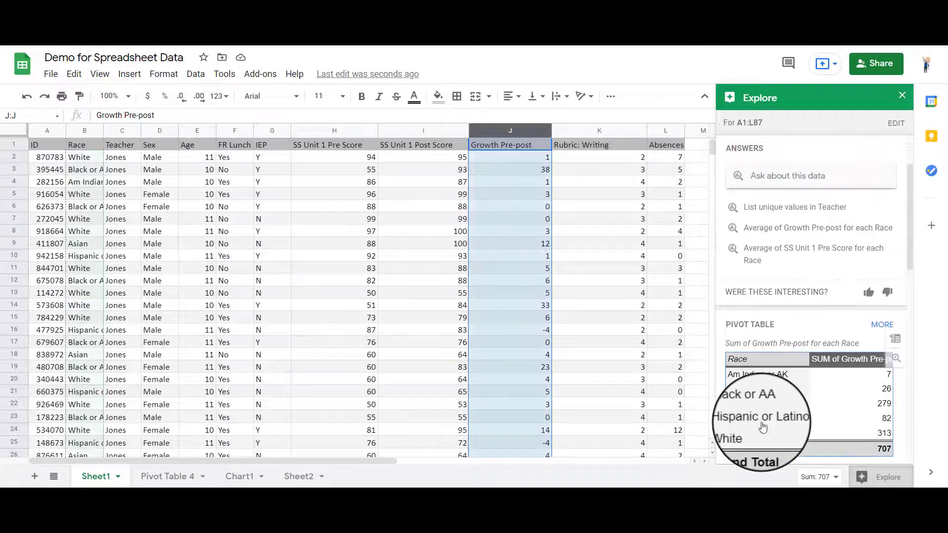
scroll(760, 420, "down", 4)
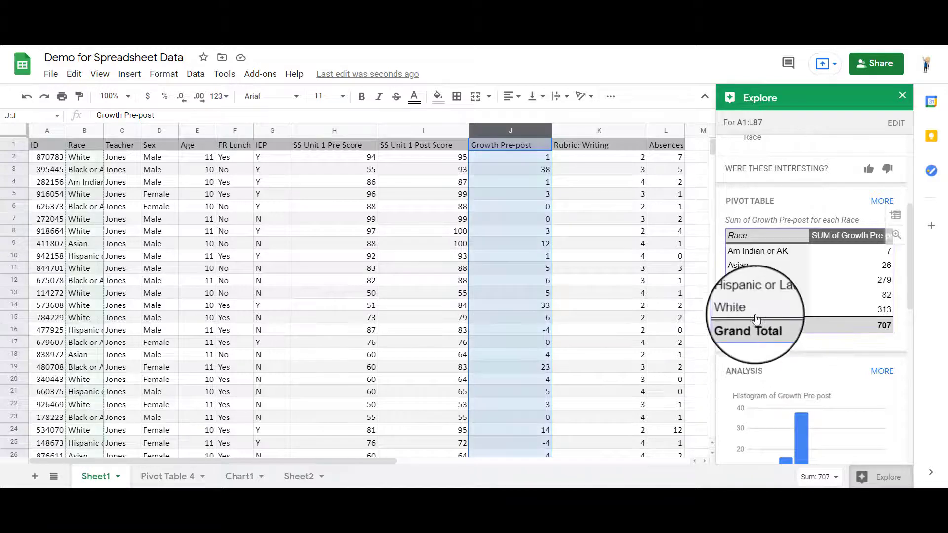
scroll(760, 247, "up", 3)
scroll(773, 275, "up", 2)
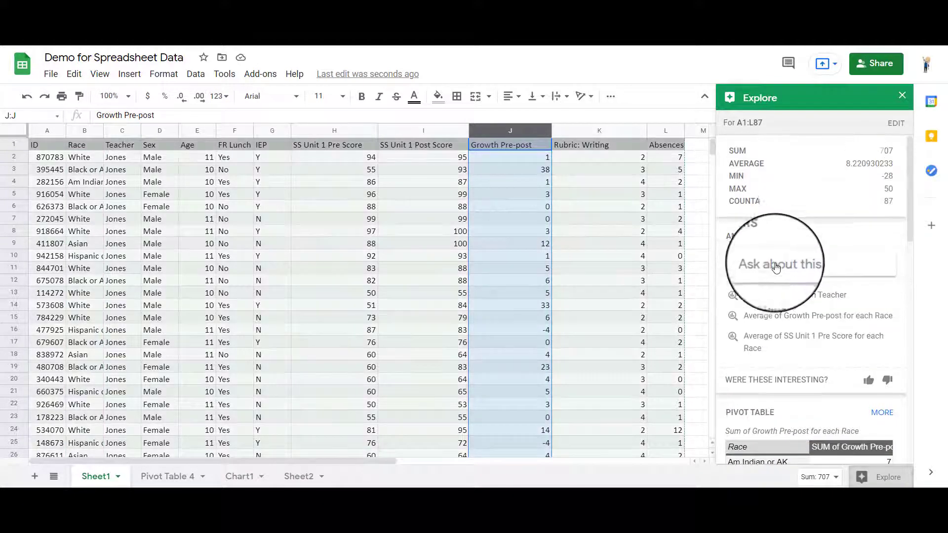
Step: Ask Explore 'average of Growth Pre-post for each teacher' and get the answer: Jones 10.09, Smith 6.35
left_click(767, 268)
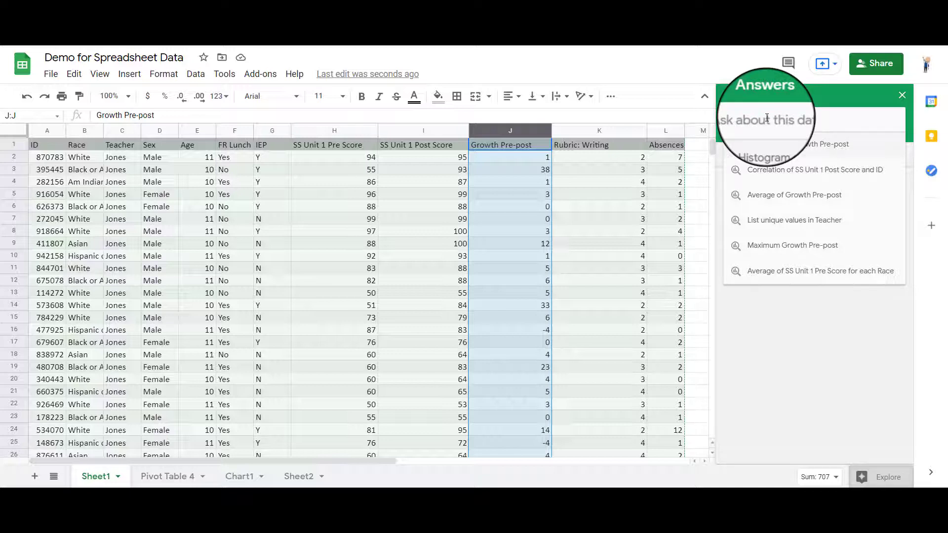
left_click(767, 118)
type("average")
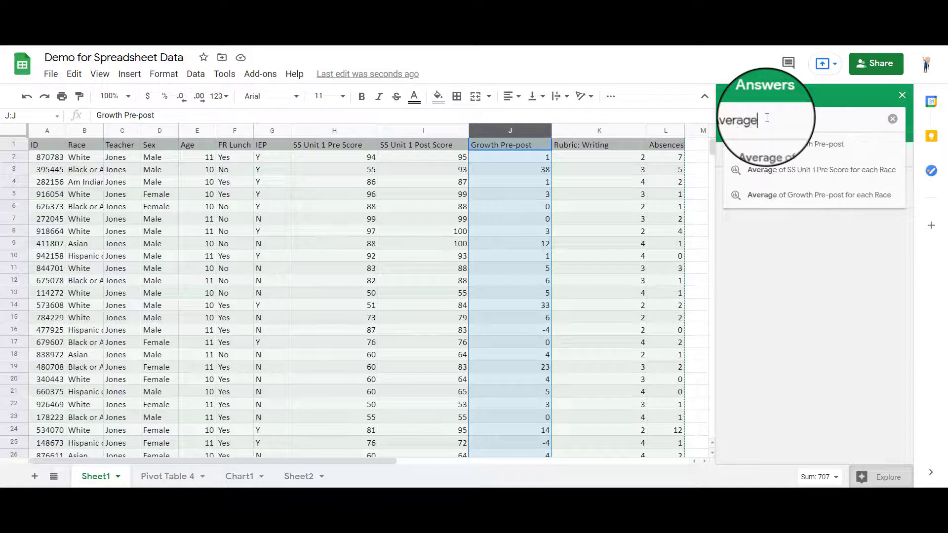
type(" of Growth")
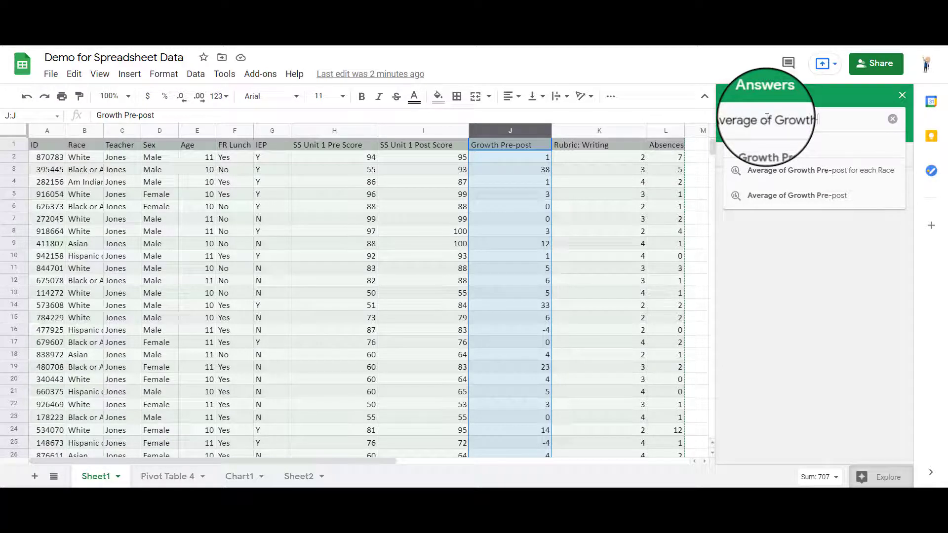
type(" Pre-post for")
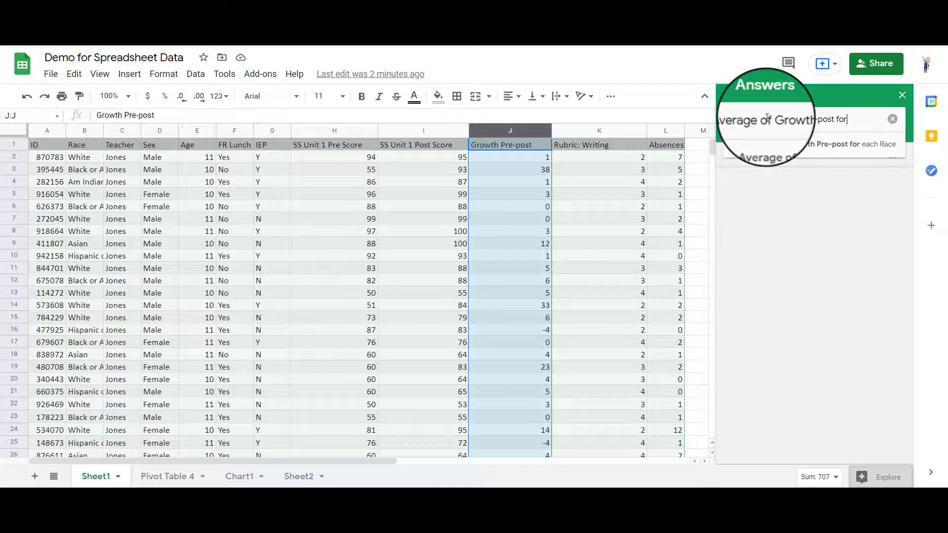
type(" each te")
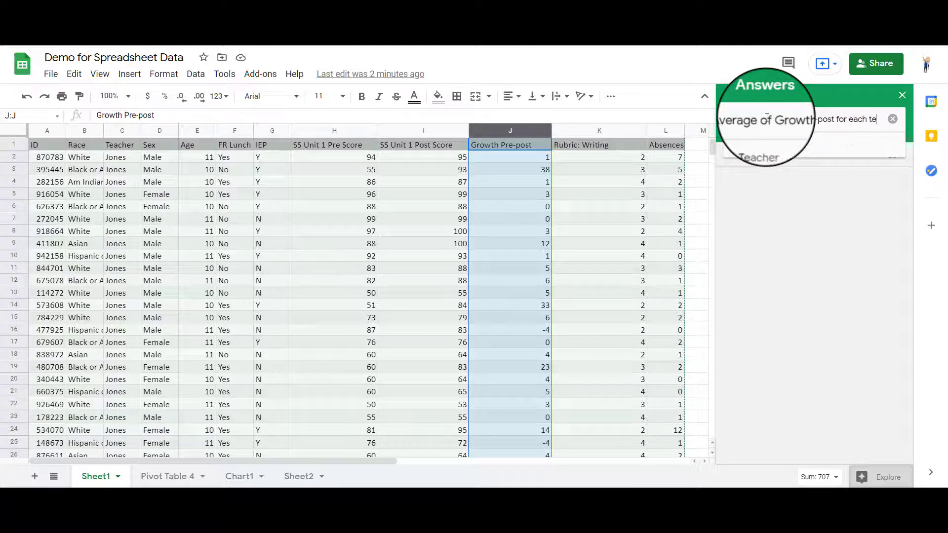
type("acher")
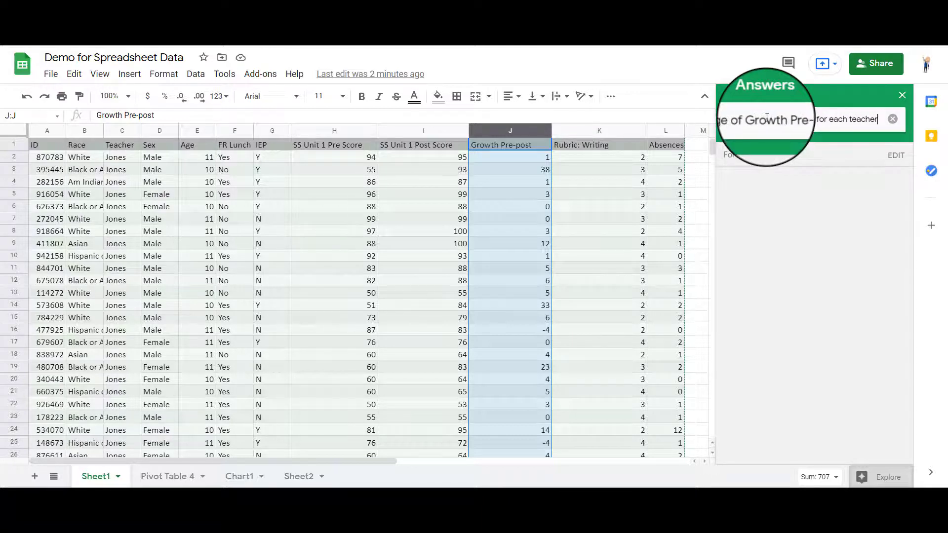
key("Return")
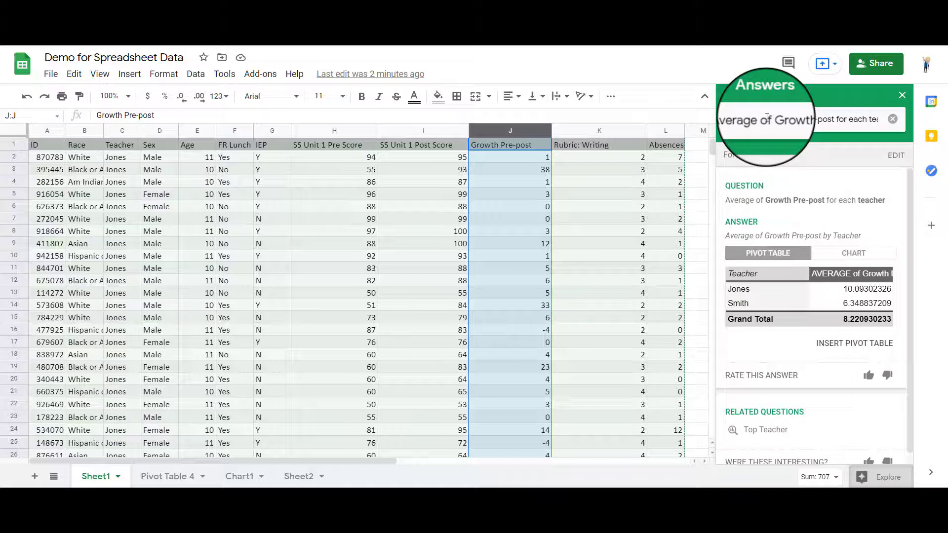